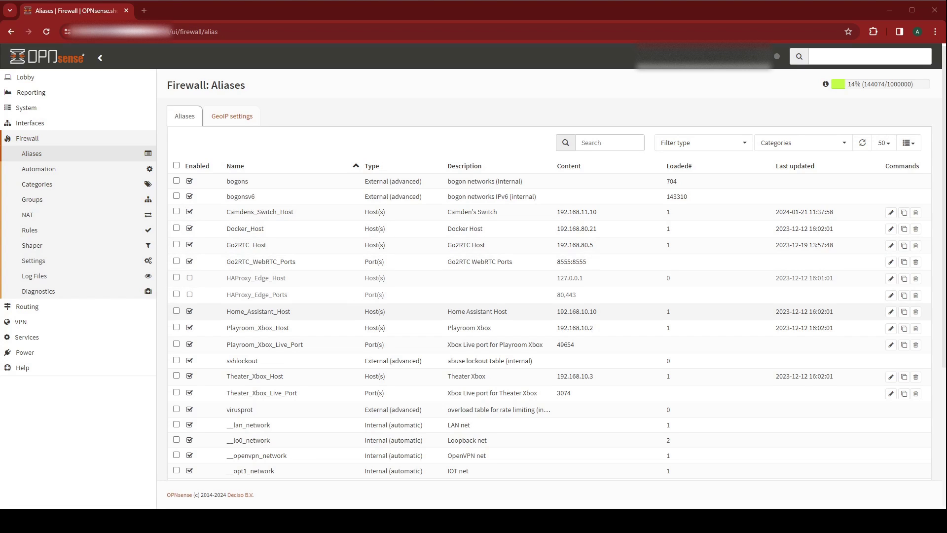
# - Start a new firewall alias named CloudFlare_IPv4
pyautogui.scroll(-4, 549, 277)
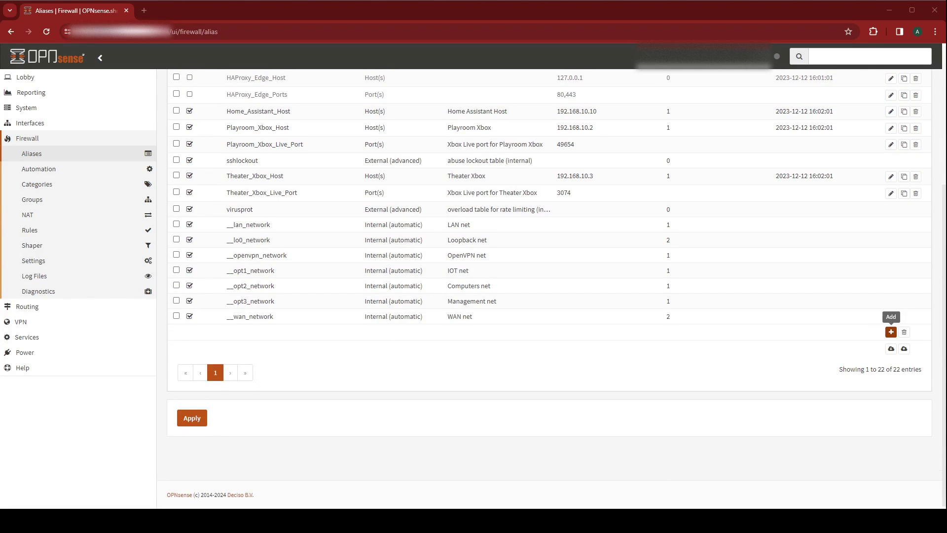
pyautogui.click(890, 331)
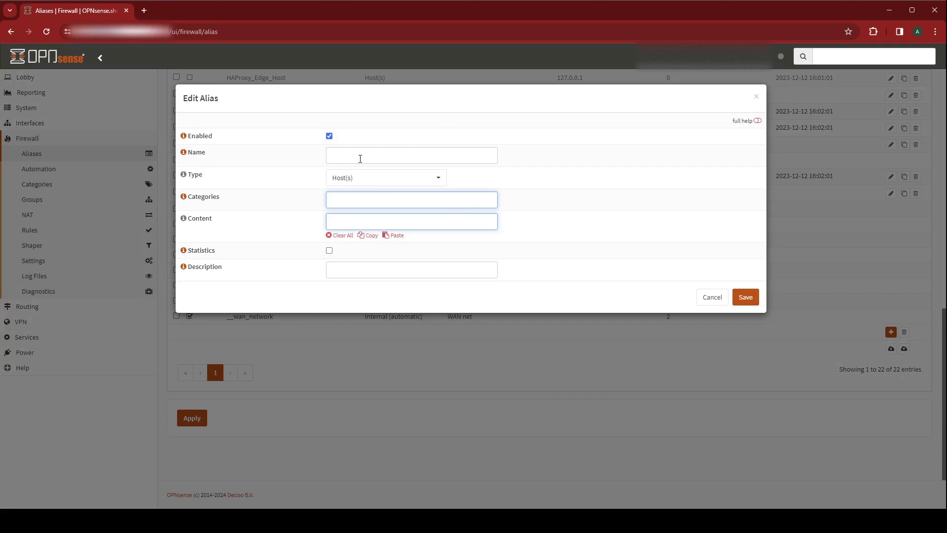
pyautogui.click(360, 157)
pyautogui.click(331, 156)
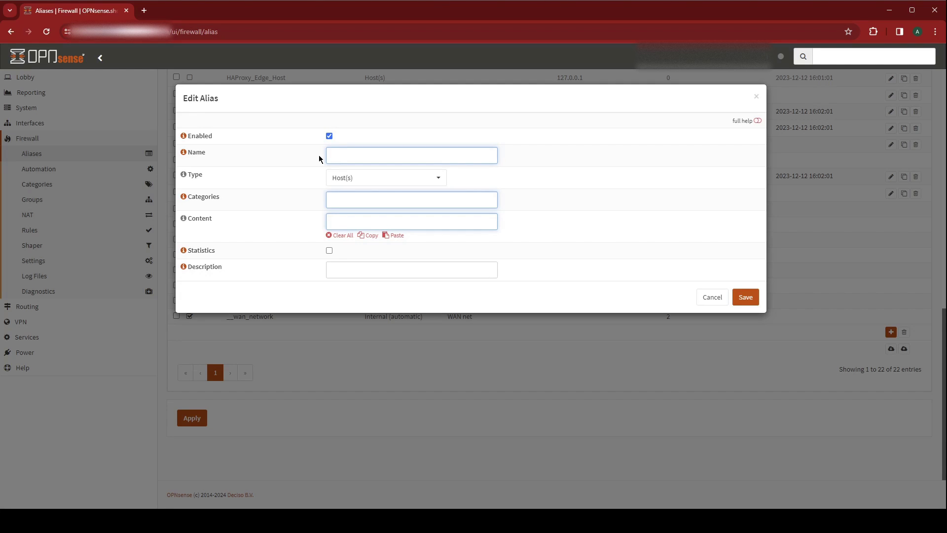
pyautogui.write('CloudFlare_IPv4')
pyautogui.click(345, 178)
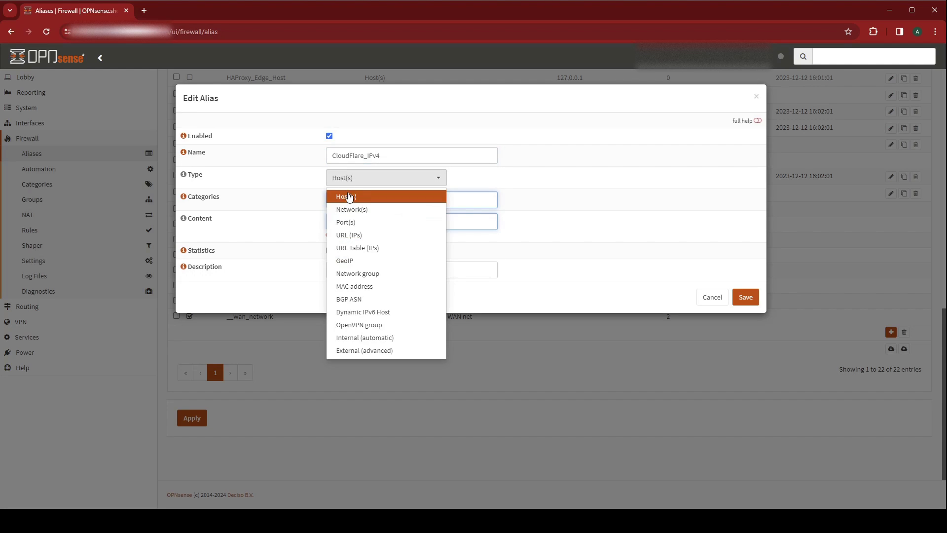
pyautogui.click(356, 235)
pyautogui.click(356, 223)
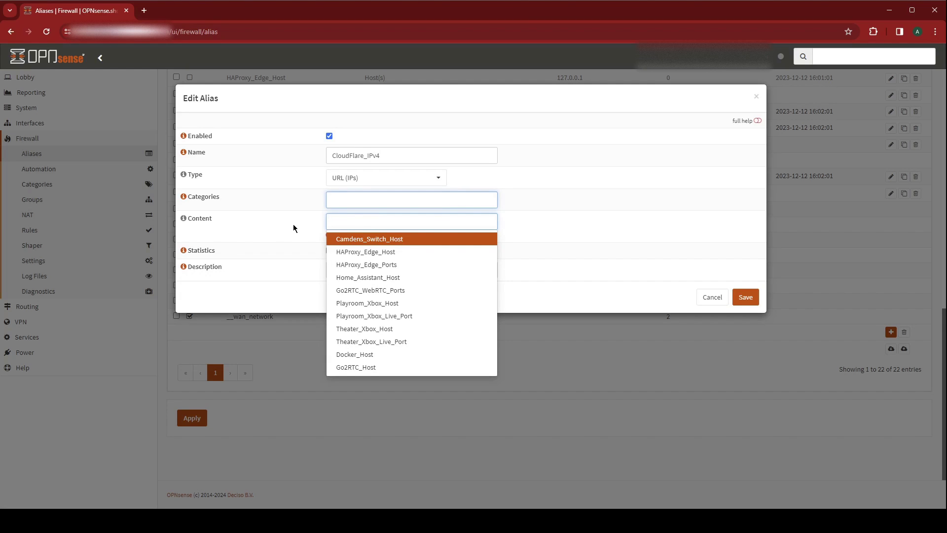
pyautogui.write('http')
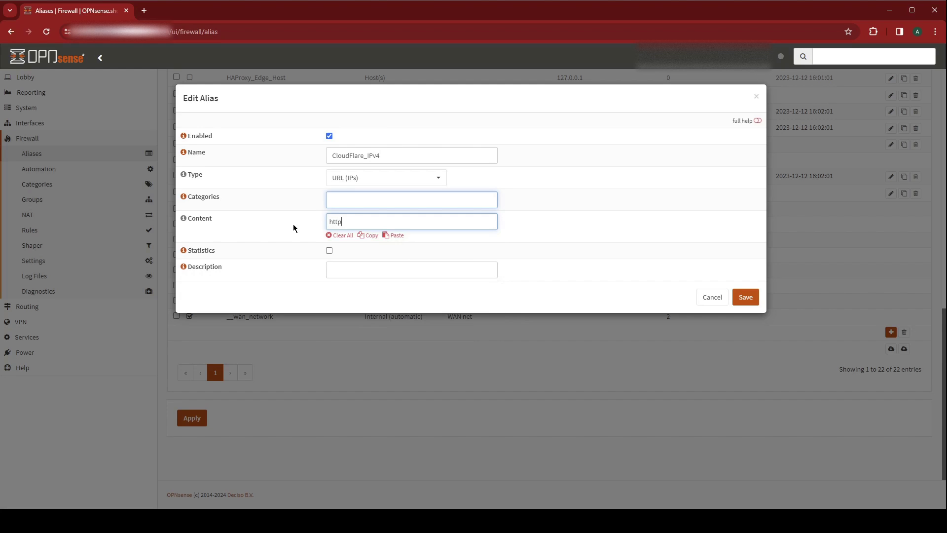
pyautogui.write('s://www.cloudflare.com/ips-v4')
pyautogui.press('Tab')
pyautogui.press('Tab')
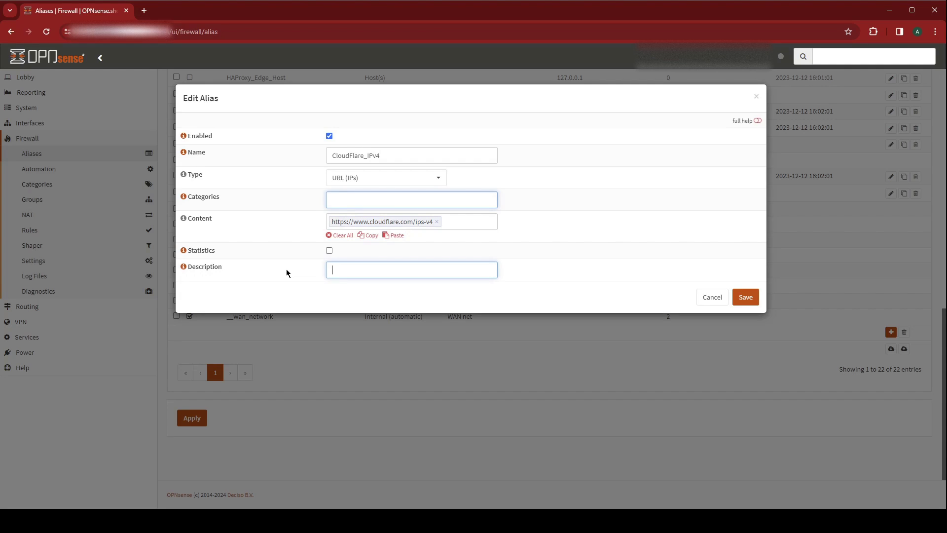
pyautogui.write('CloudFlare IPv4 Address List')
# - Save the CloudFlare_IPv4 alias and start a new alias named CloudFlare_IPv6
pyautogui.click(745, 297)
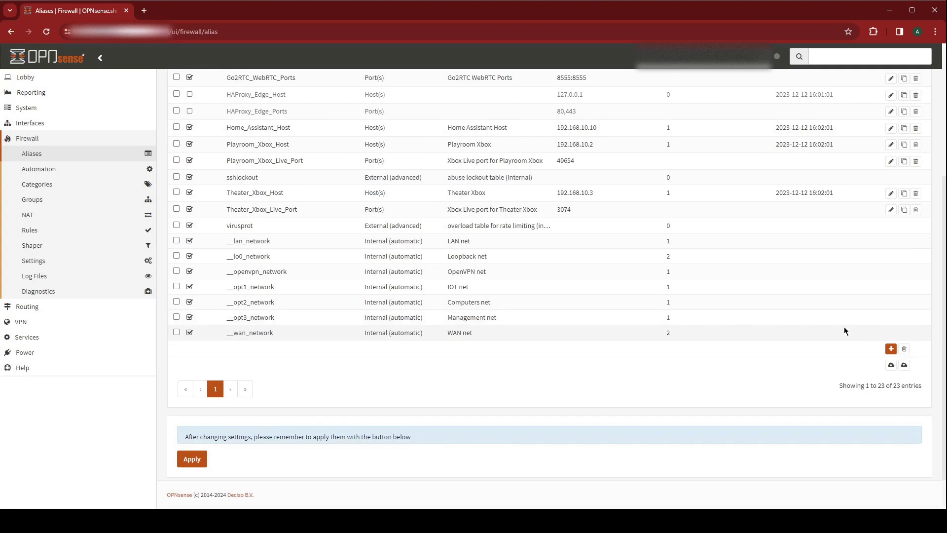
pyautogui.click(891, 349)
pyautogui.click(398, 157)
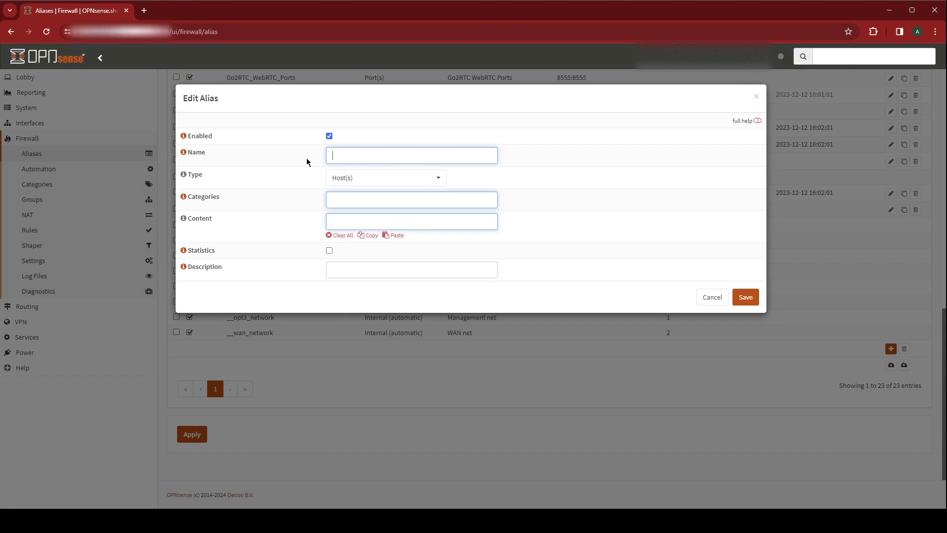
pyautogui.write('CloudFlare_IPv6')
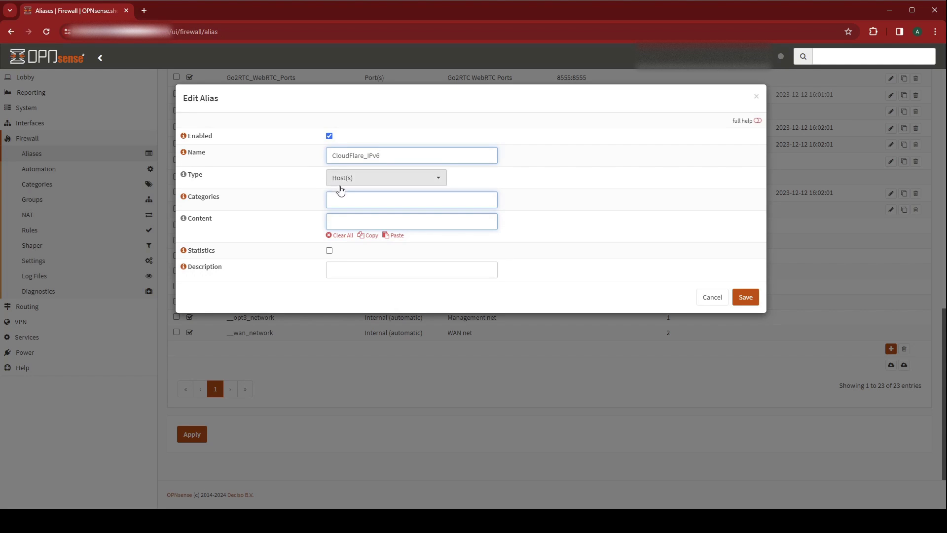
pyautogui.click(347, 185)
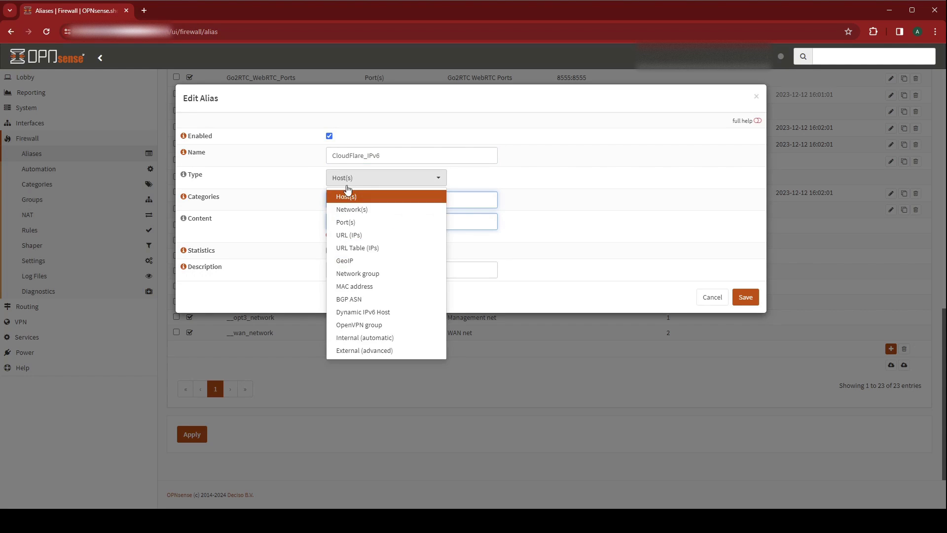
pyautogui.click(351, 236)
pyautogui.click(351, 221)
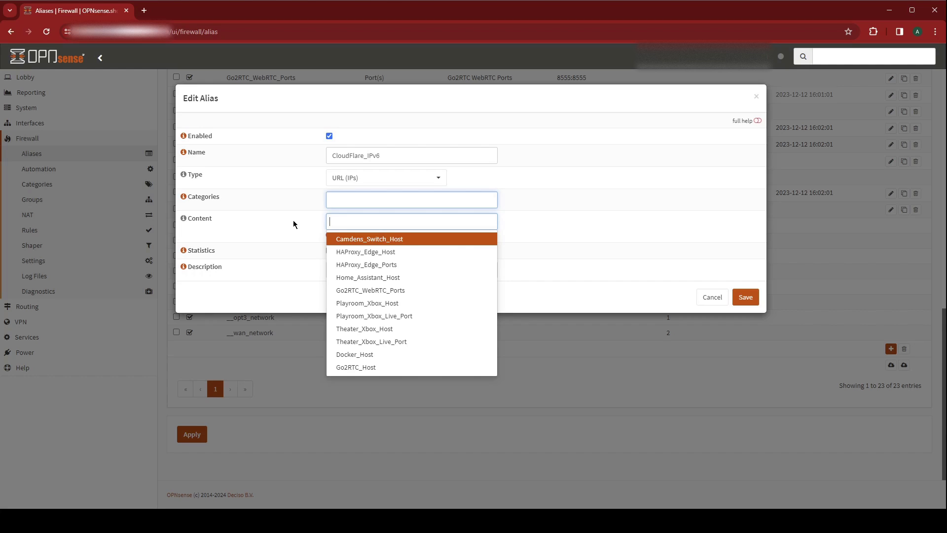
pyautogui.write('https')
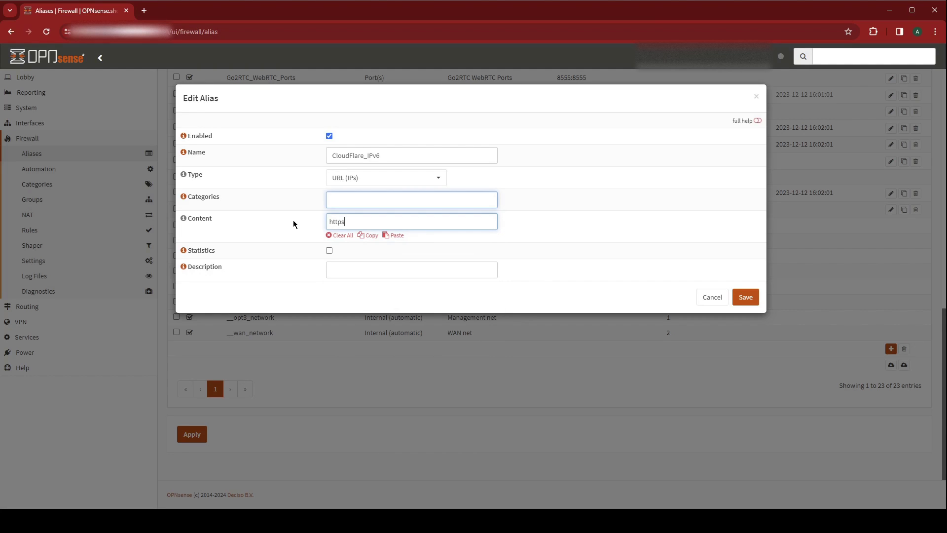
pyautogui.write('://www.cloudflare.com/ips-v6')
pyautogui.click(345, 269)
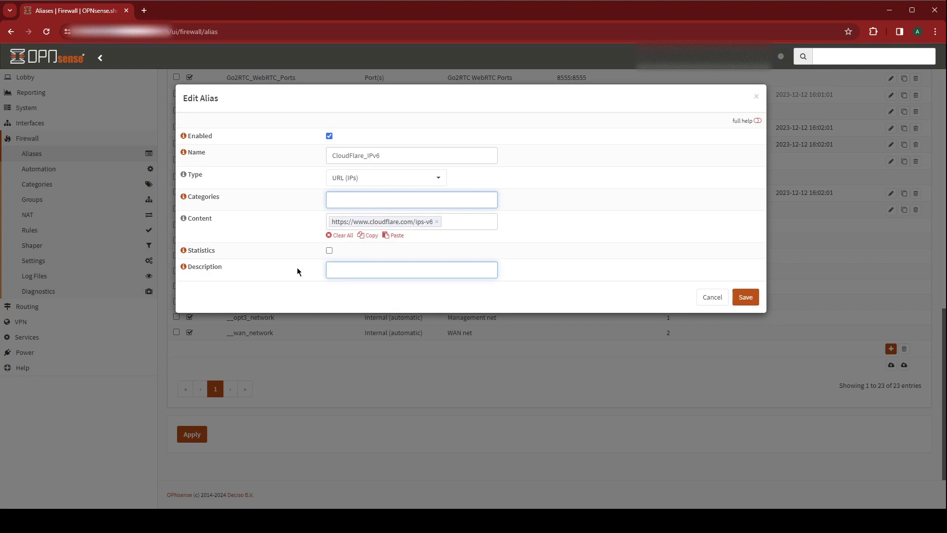
pyautogui.write('CloudFlare IPv6 Address List')
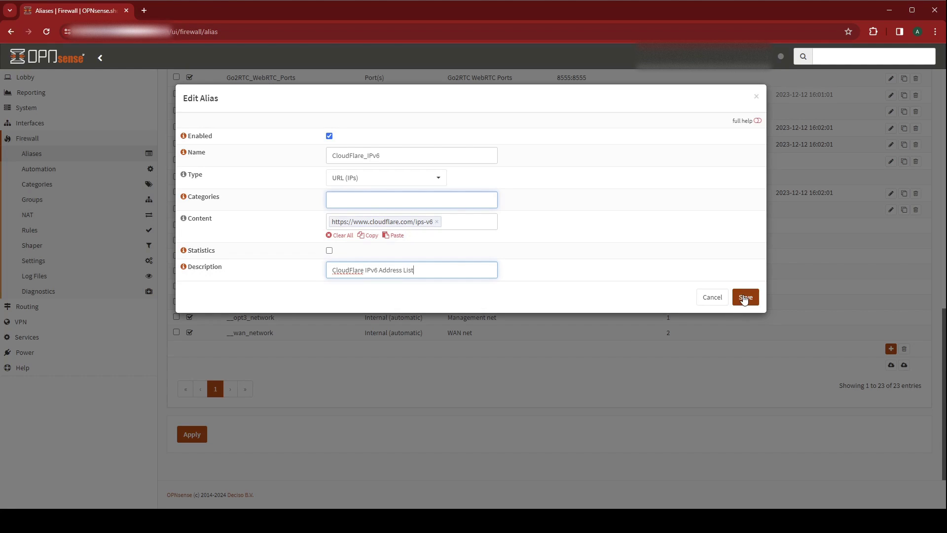
pyautogui.click(744, 298)
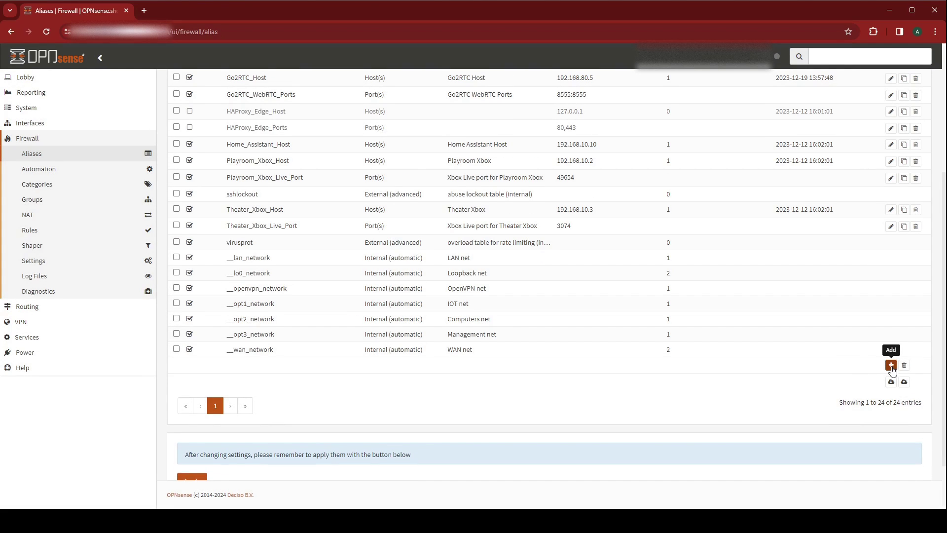
# - Start a new alias named CloudFlare_IPs of type Network(s)
pyautogui.click(891, 366)
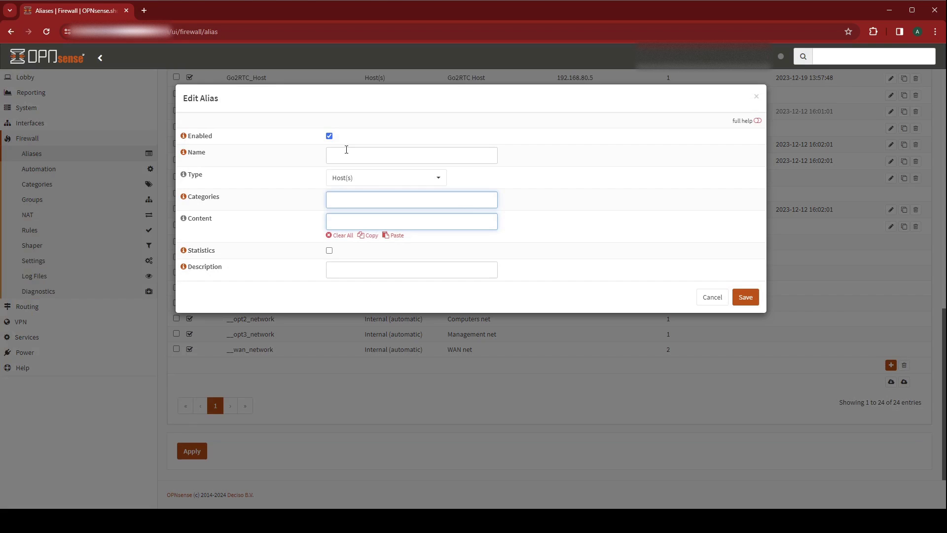
pyautogui.click(351, 155)
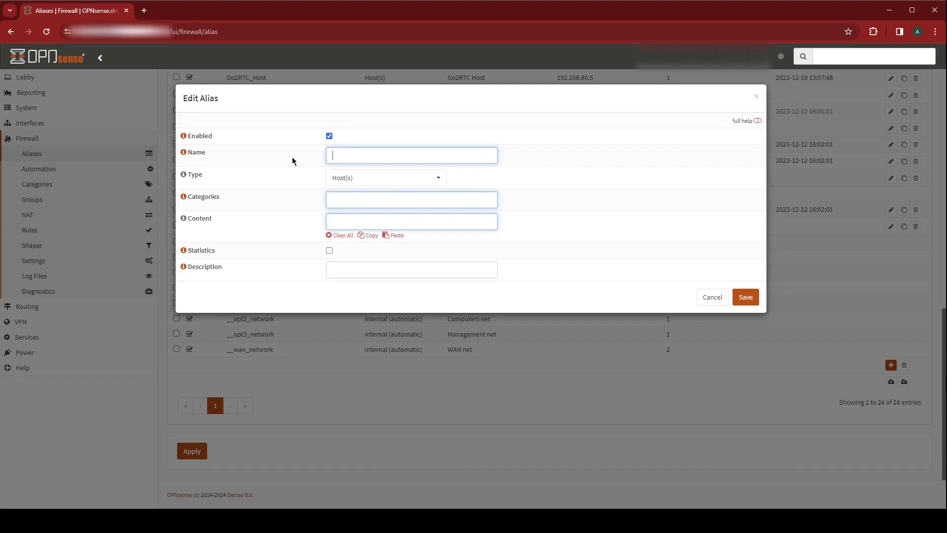
pyautogui.write('CloudFlare_IPs')
pyautogui.click(332, 178)
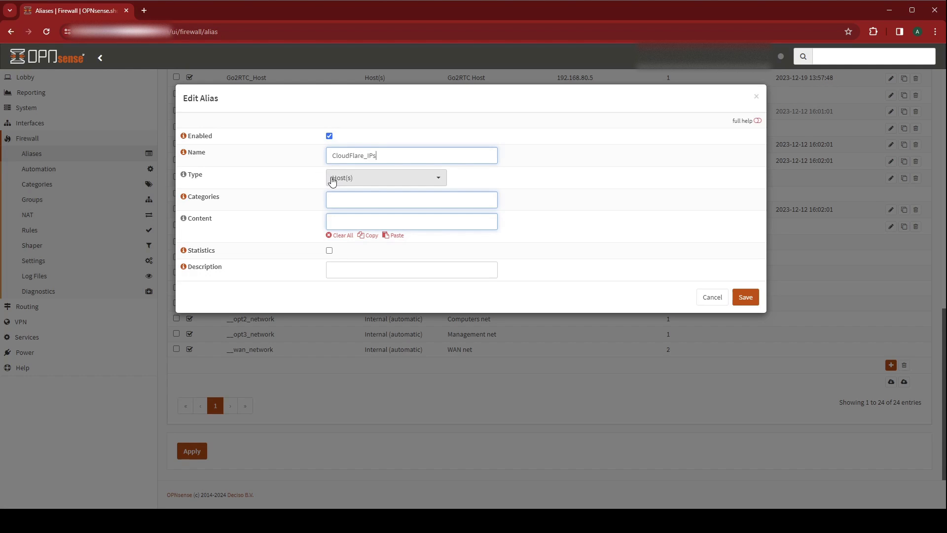
pyautogui.click(340, 209)
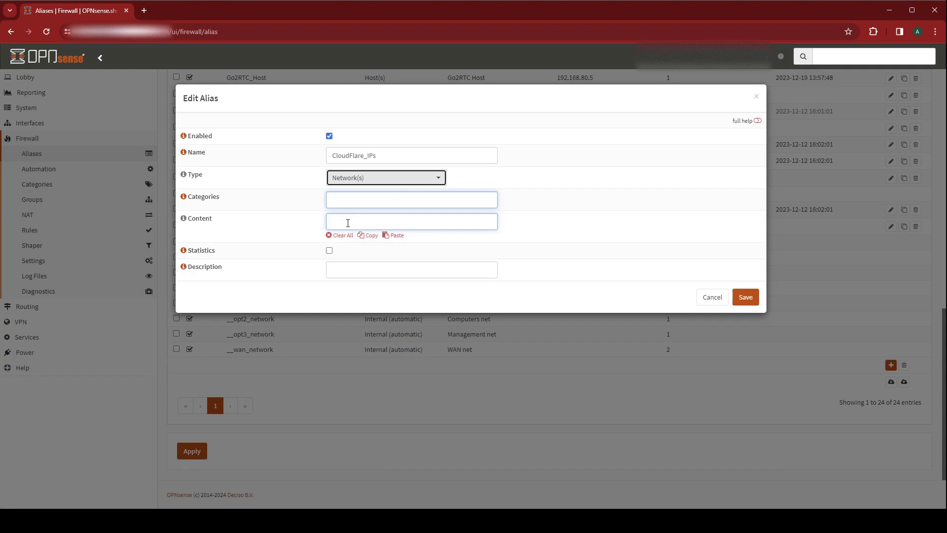
# - Add CloudFlare_IPv4 and CloudFlare_IPv6 as content, describe it 'CloudFlare IP Ranges', and save
pyautogui.click(348, 223)
pyautogui.write('c')
pyautogui.click(351, 252)
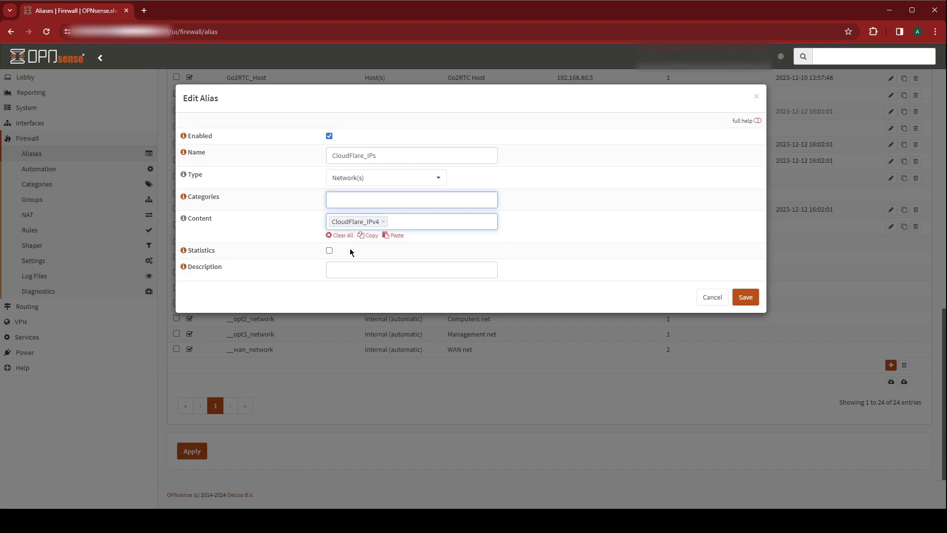
pyautogui.click(413, 222)
pyautogui.write('c')
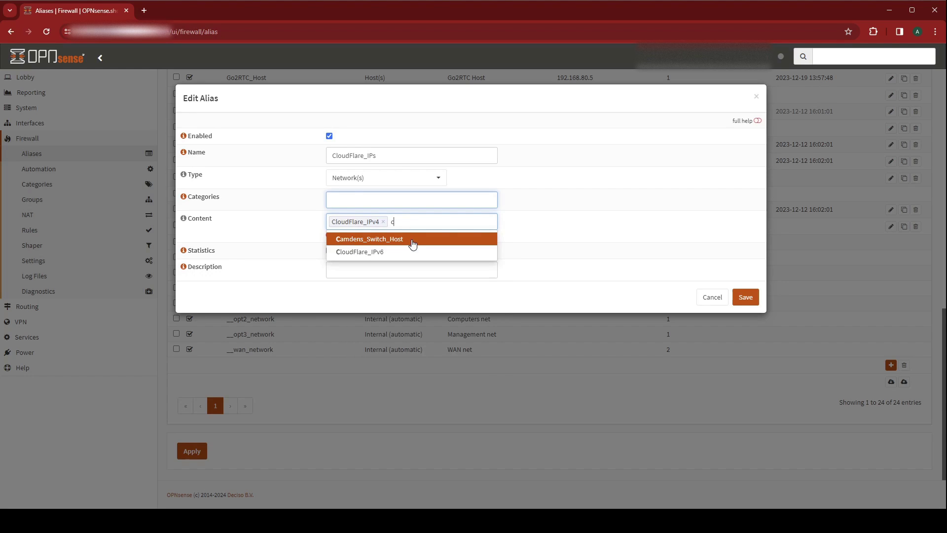
pyautogui.click(405, 253)
pyautogui.click(380, 269)
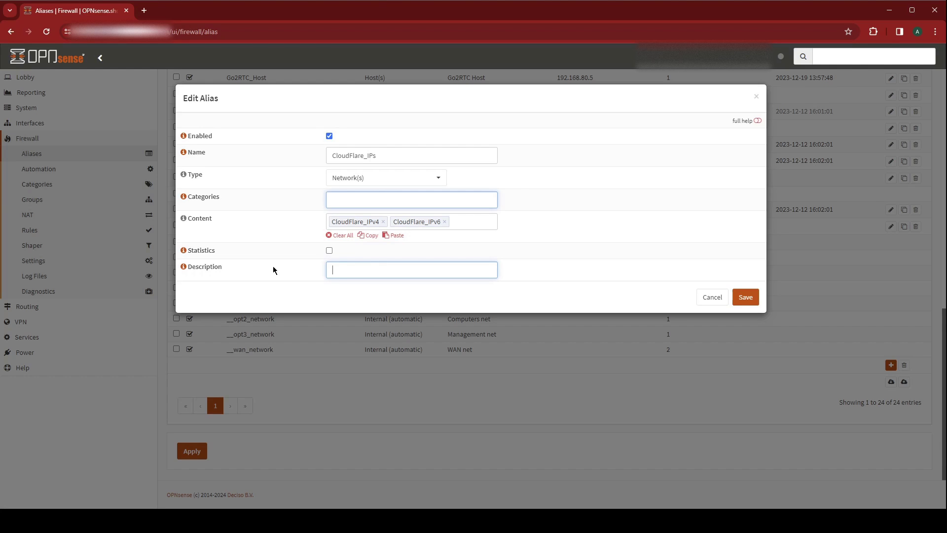
pyautogui.write('CloudFlare IP Ranges')
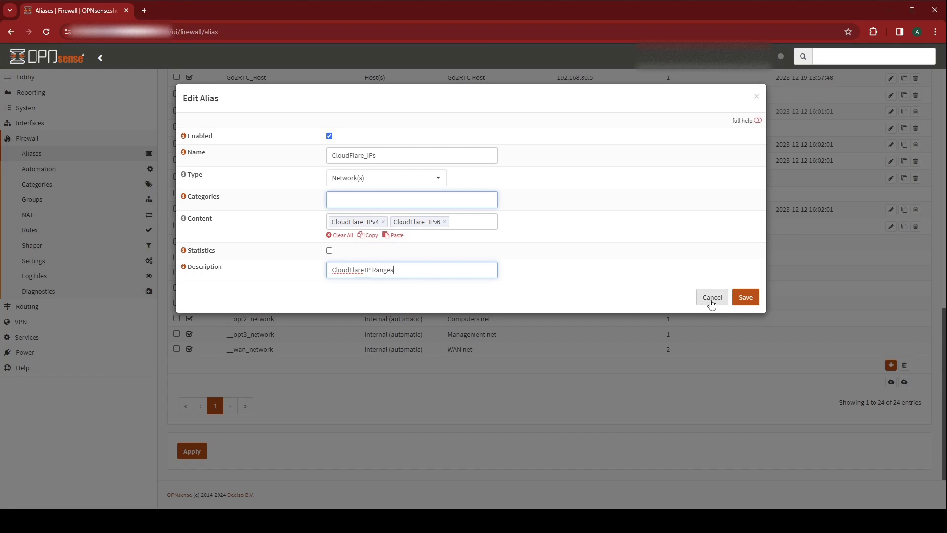
pyautogui.click(745, 297)
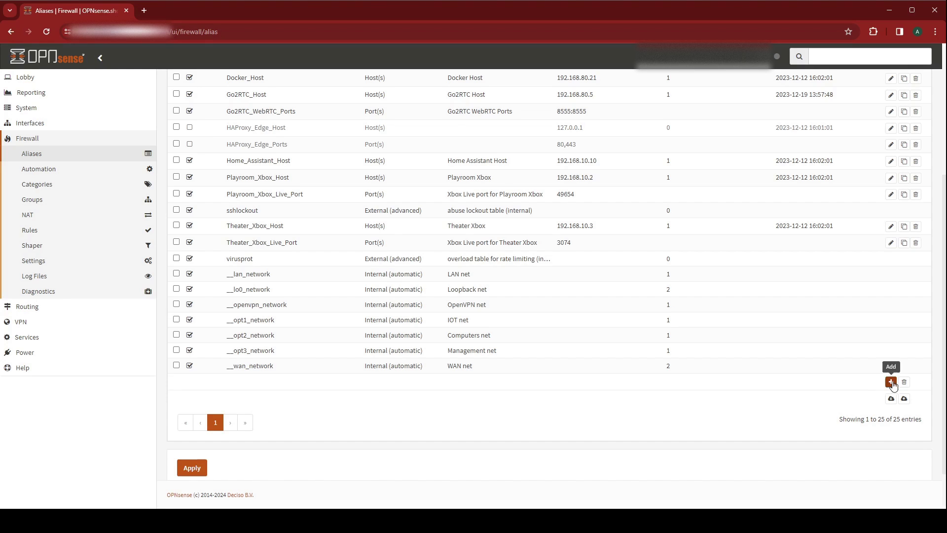
# - Fill in a Port(s) alias Nginx_External_Ports with ports 80 and 443, described 'Nginx External Ports'
pyautogui.click(891, 382)
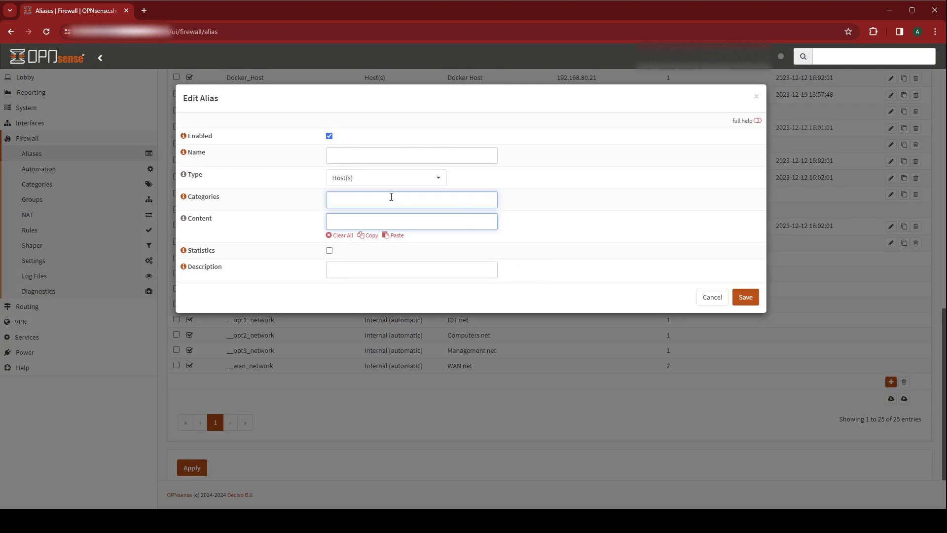
pyautogui.click(374, 155)
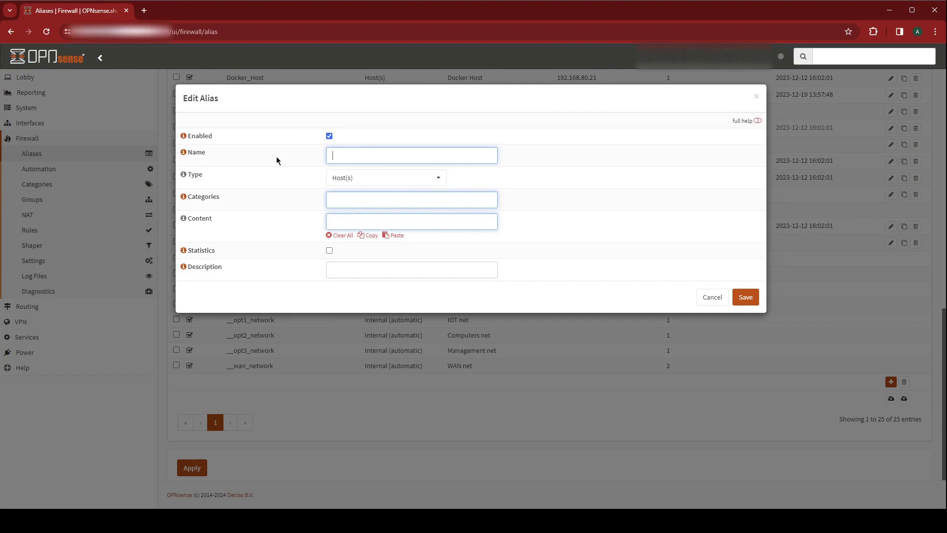
pyautogui.write('Nginx_External_Ports')
pyautogui.click(342, 177)
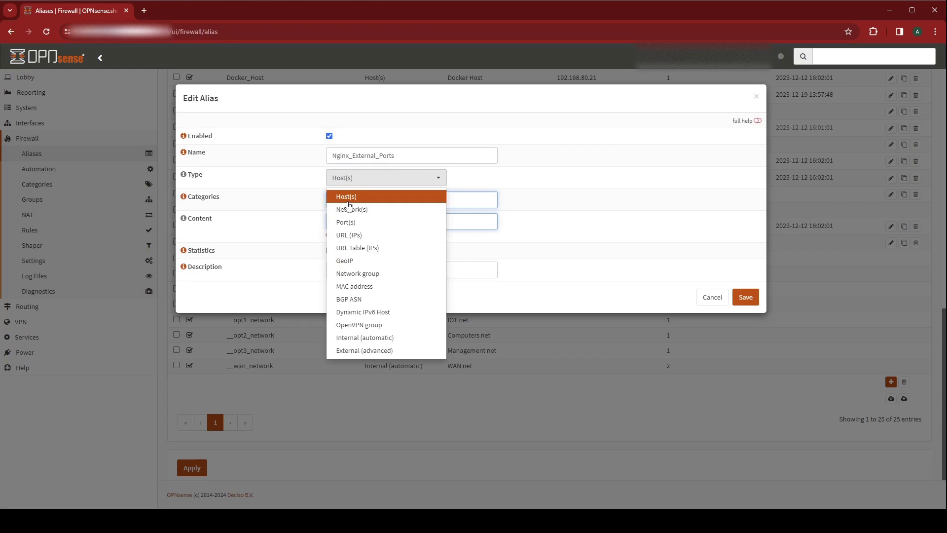
pyautogui.click(352, 223)
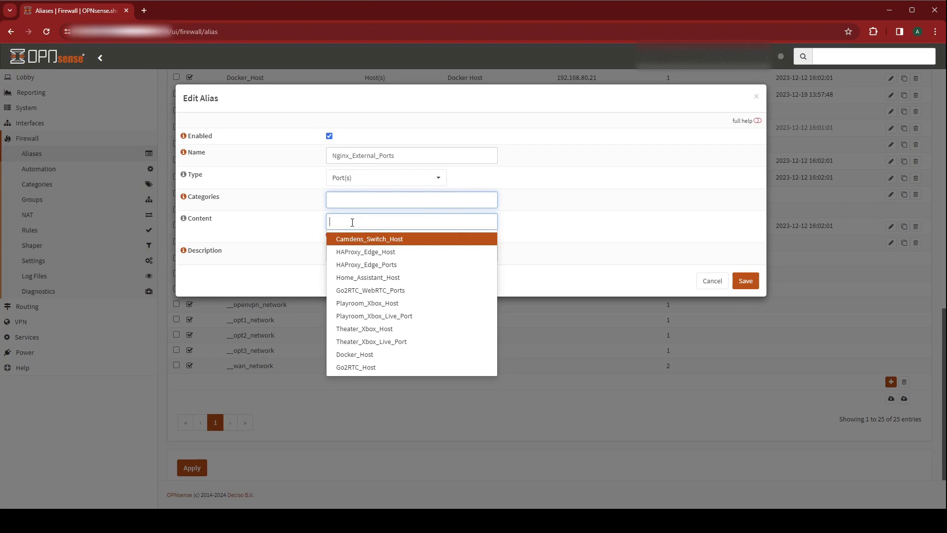
pyautogui.write('80')
pyautogui.press('Return')
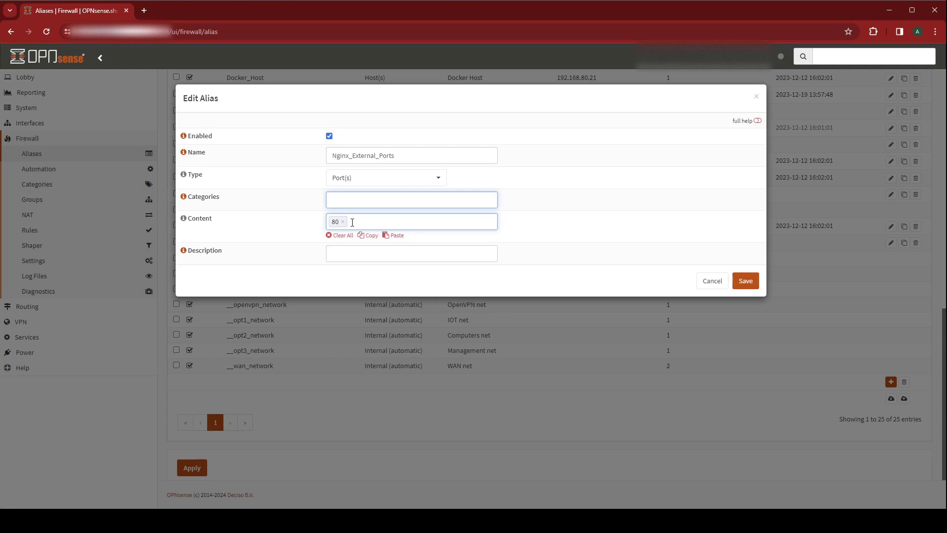
pyautogui.write('443')
pyautogui.press('Return')
pyautogui.click(358, 255)
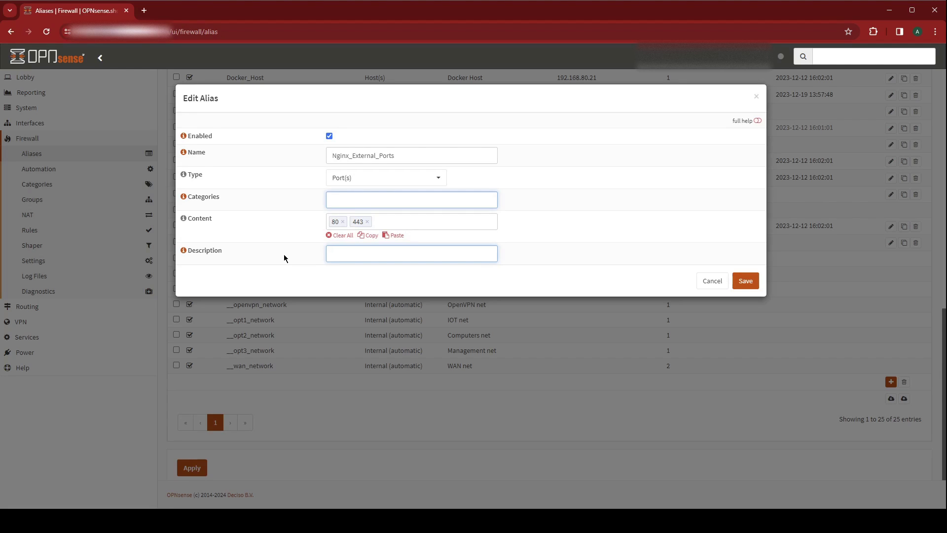
pyautogui.write('Nginx External Ports')
# - Save the Nginx_External_Ports alias and start a new alias named Nginx_External_Host
pyautogui.click(746, 281)
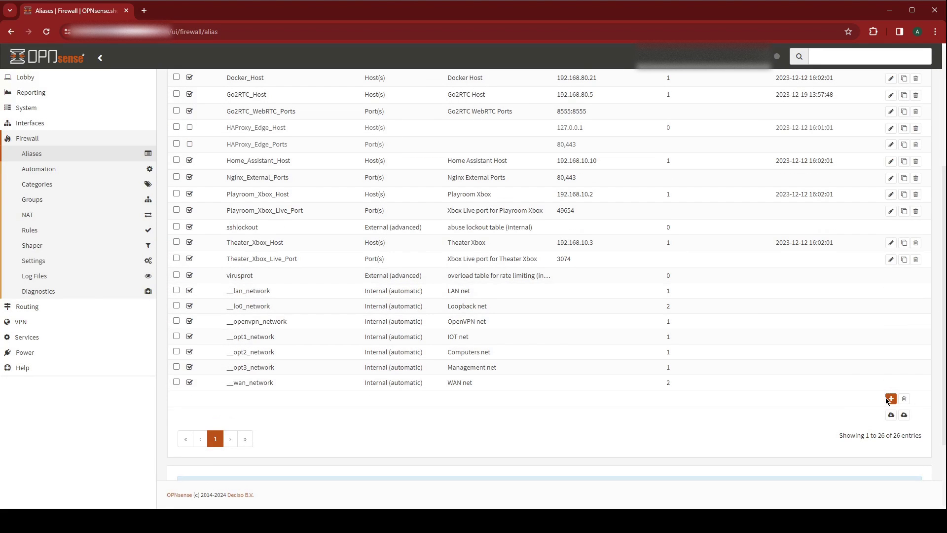
pyautogui.click(890, 398)
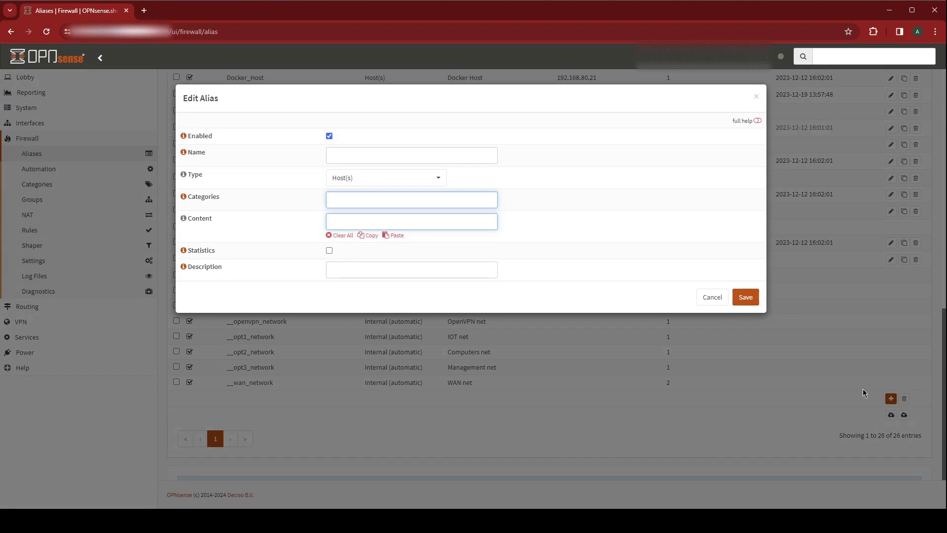
pyautogui.click(394, 154)
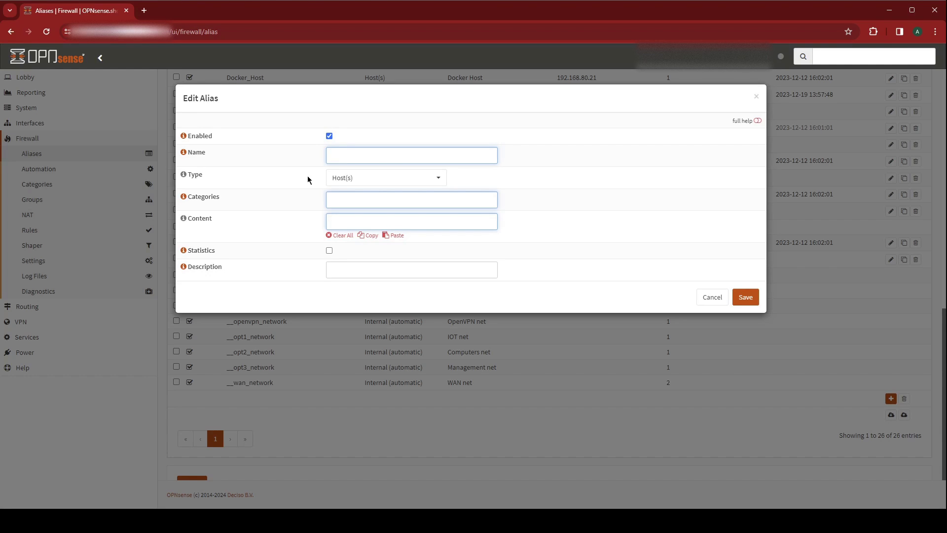
pyautogui.write('Nginx_External_Host')
# - Give it content 172.16.0.1 and description 'Nginx External Host', then save
pyautogui.click(349, 223)
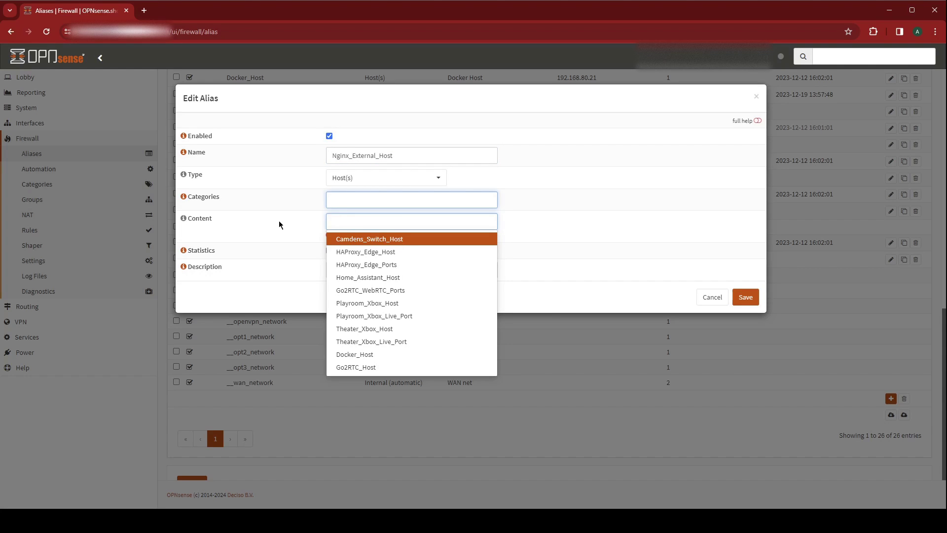
pyautogui.write('172.')
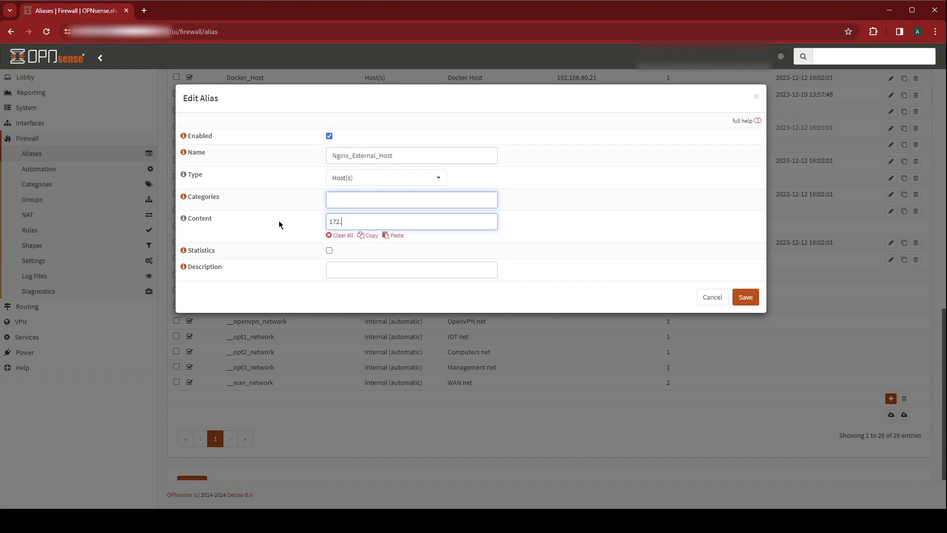
pyautogui.write('16.0.1')
pyautogui.press('Return')
pyautogui.click(330, 270)
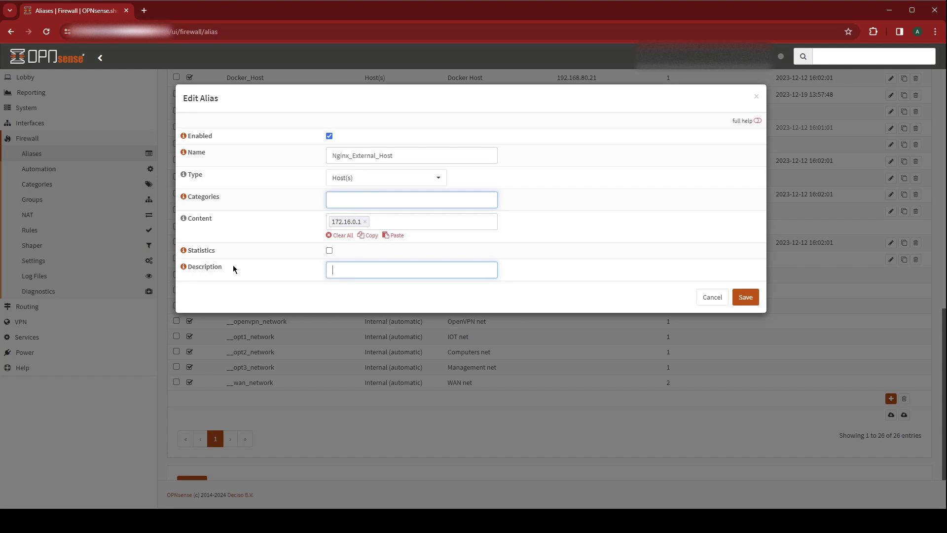
pyautogui.write('Nginx External Host')
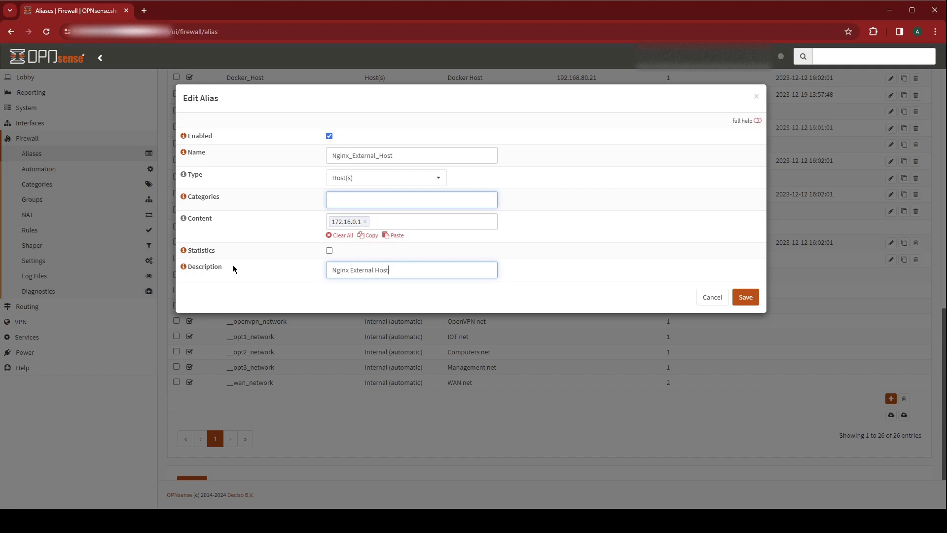
pyautogui.click(746, 297)
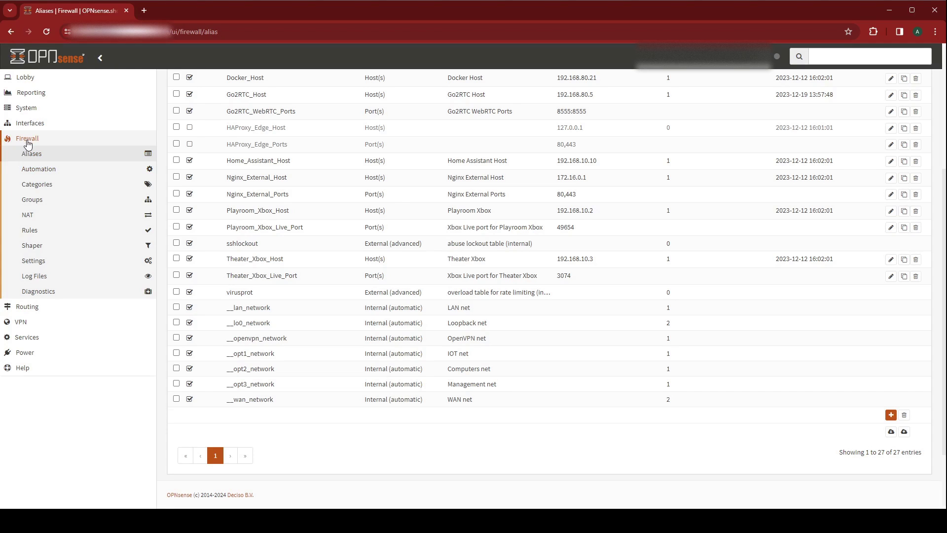
# - Create a new NAT Port Forward rule, keeping WAN, IPv4 and TCP defaults
pyautogui.click(28, 217)
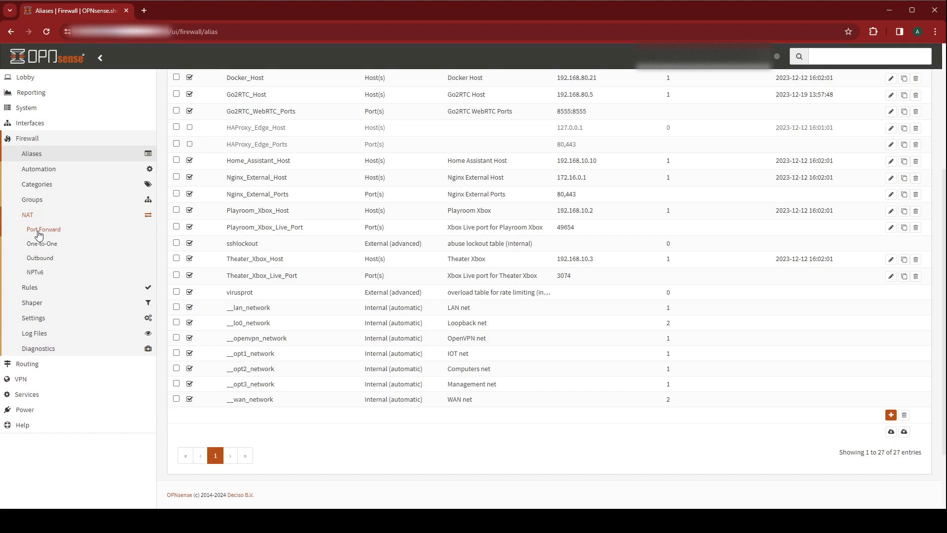
pyautogui.click(39, 234)
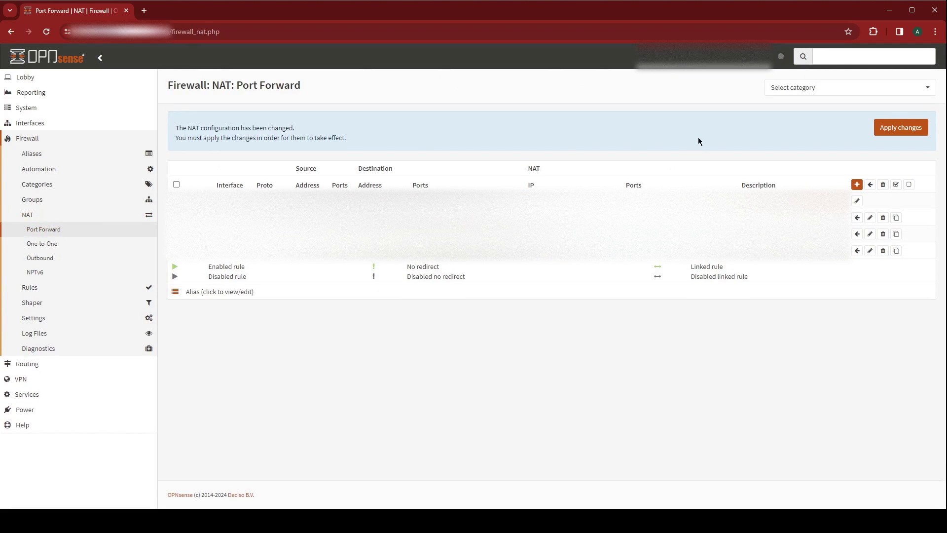
pyautogui.click(857, 186)
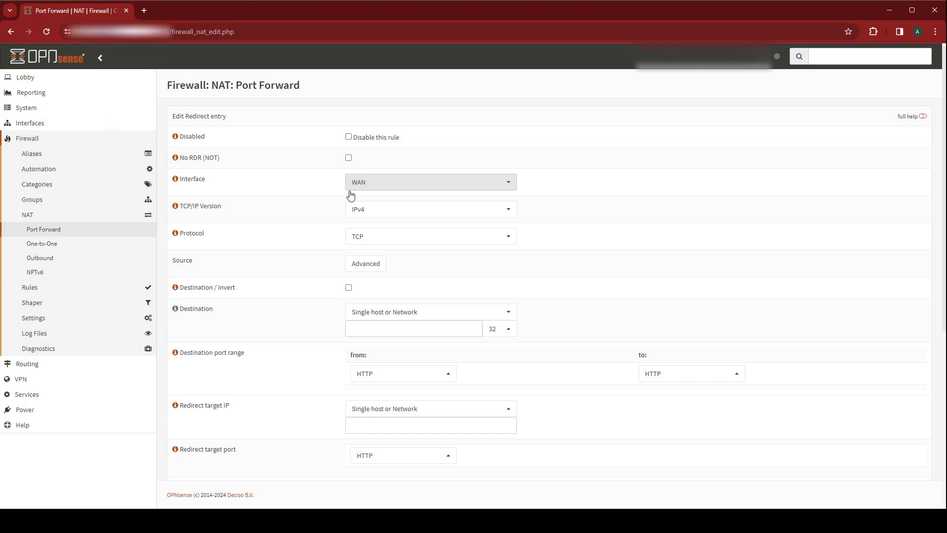
pyautogui.click(374, 218)
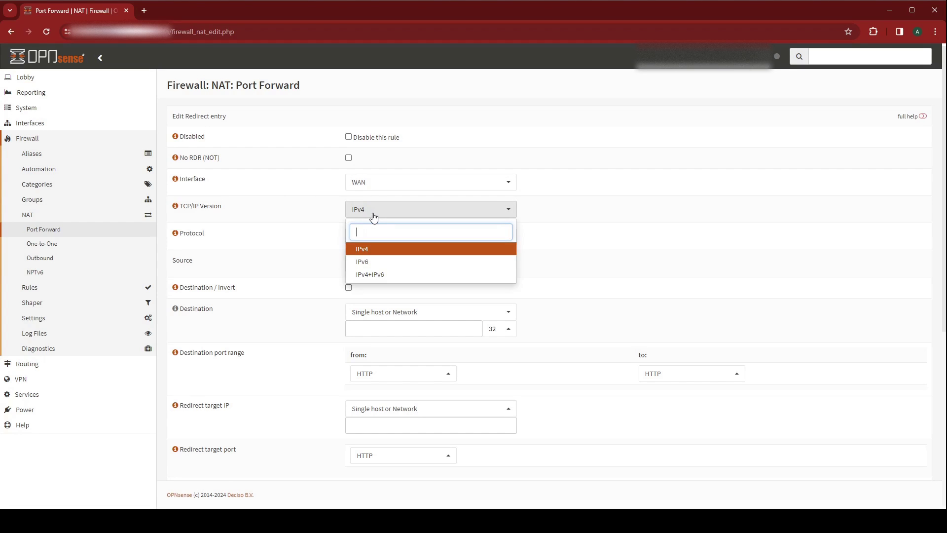
pyautogui.click(316, 213)
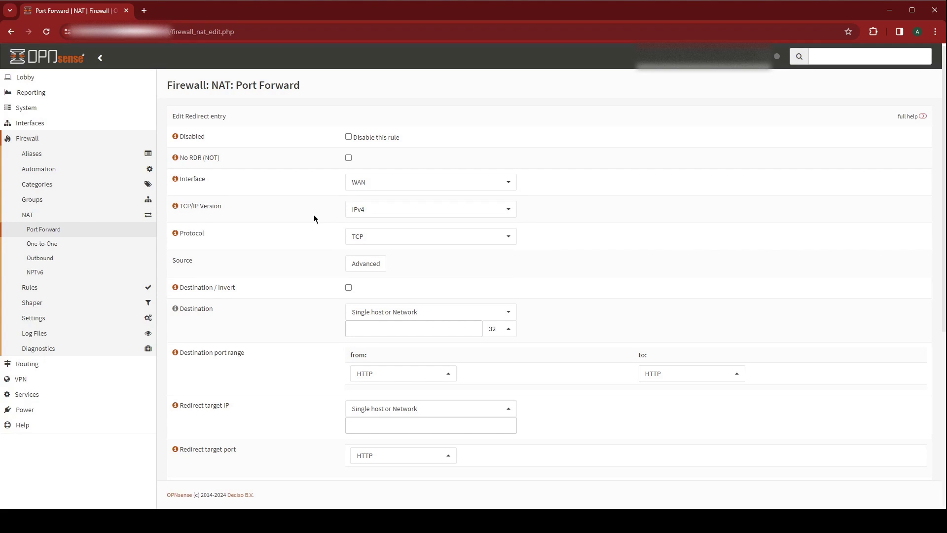
# - Set the rule's source to the CloudFlare_IPs alias
pyautogui.click(371, 266)
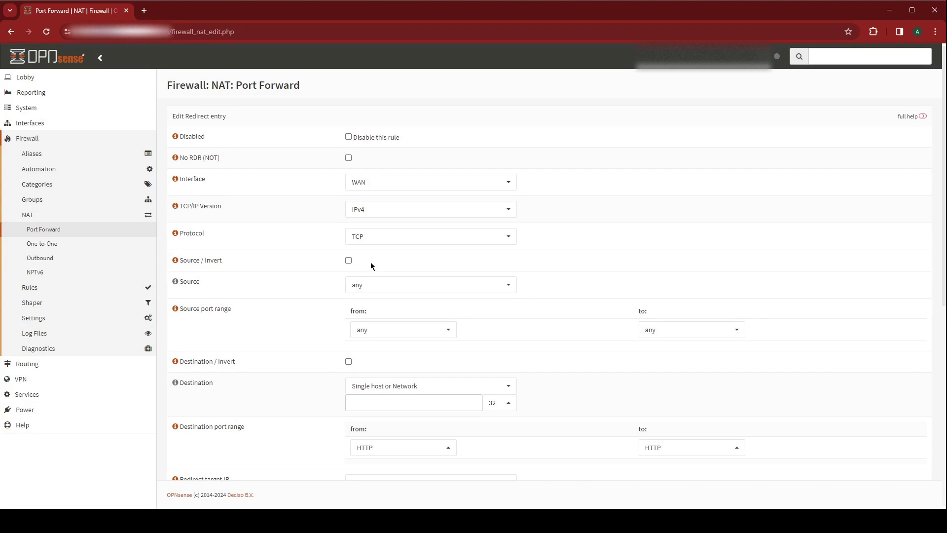
pyautogui.click(378, 290)
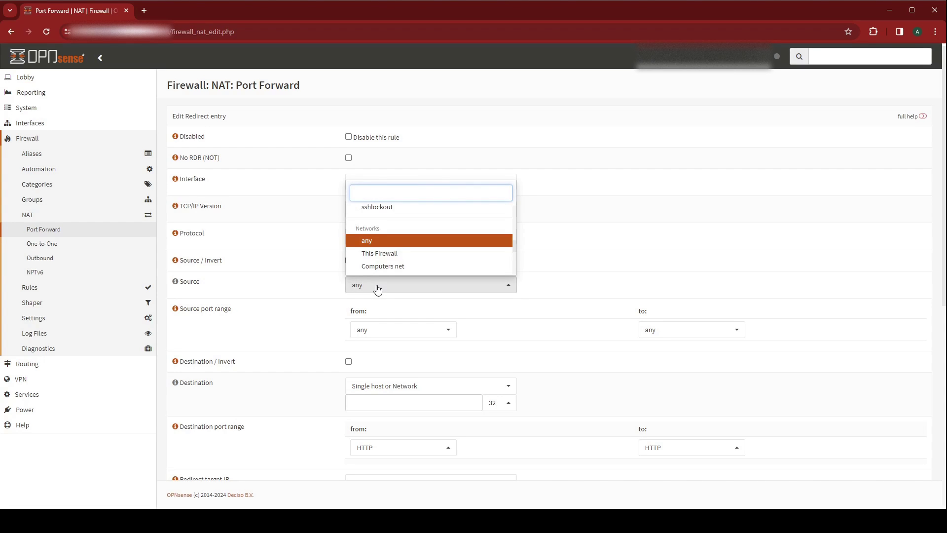
pyautogui.write('clou')
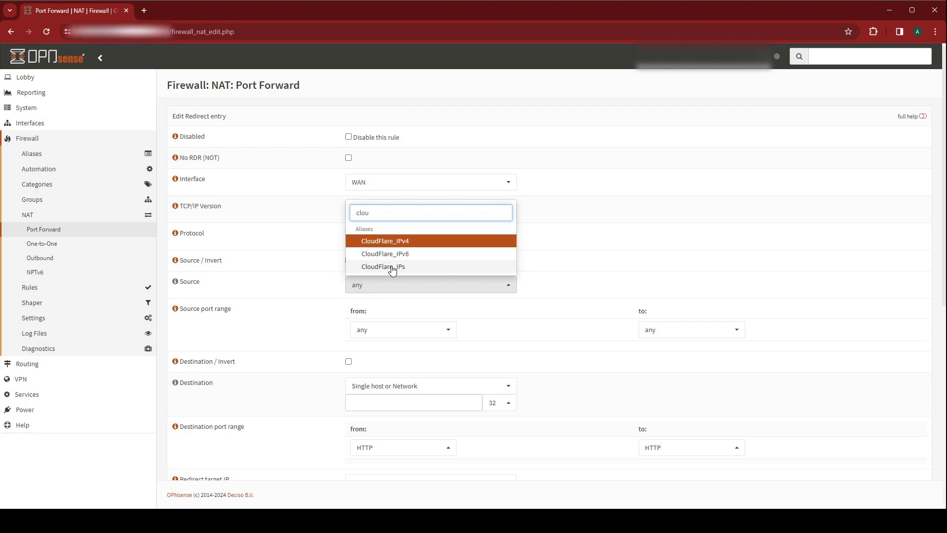
pyautogui.click(392, 267)
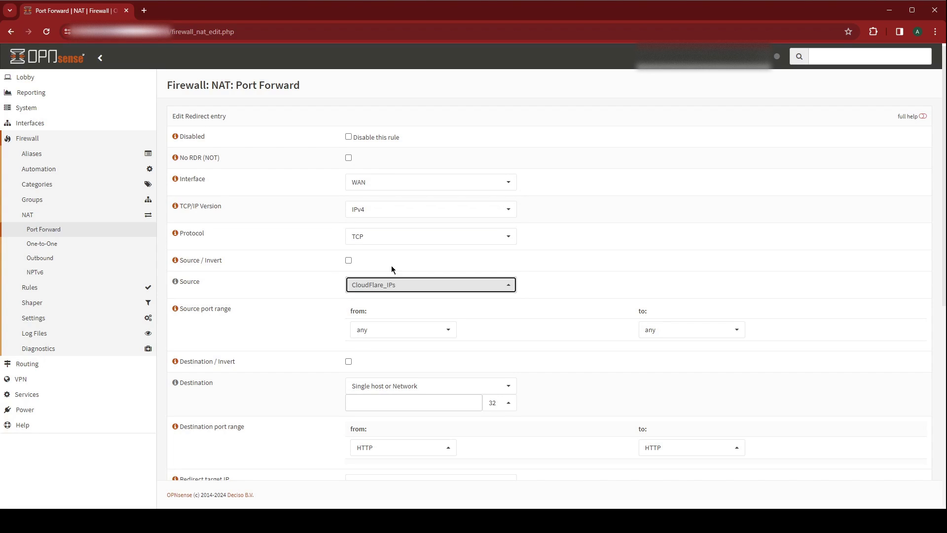
pyautogui.click(307, 294)
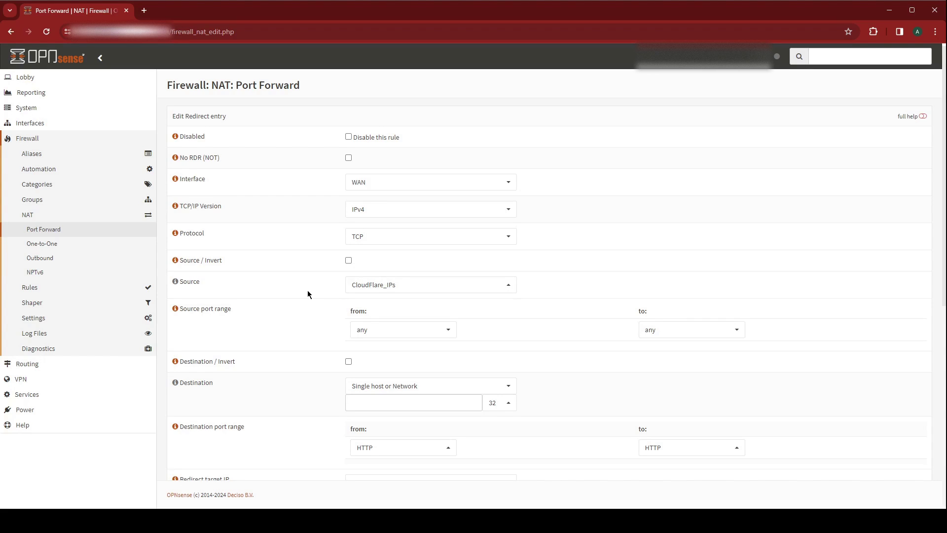
# - Set destination to WAN address with port range Nginx_External_Ports
pyautogui.scroll(-3, 307, 292)
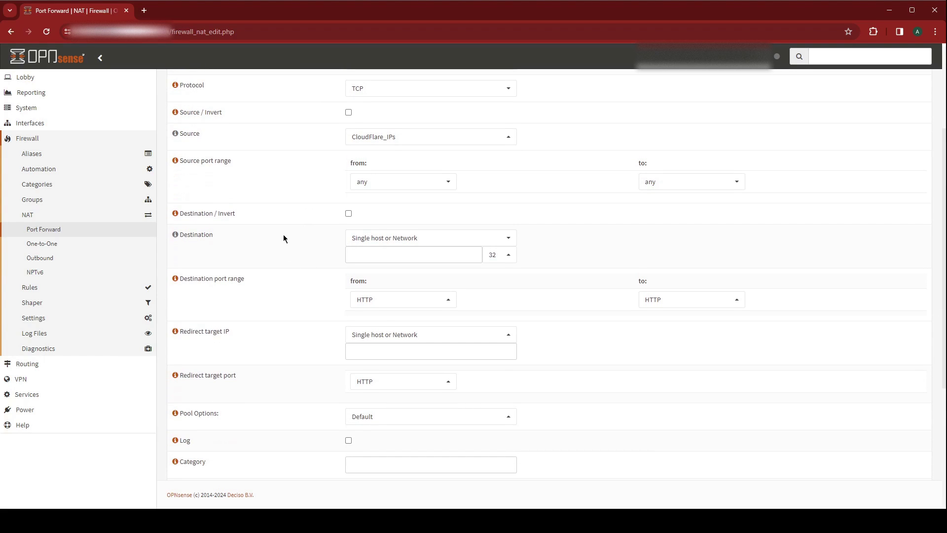
pyautogui.click(378, 243)
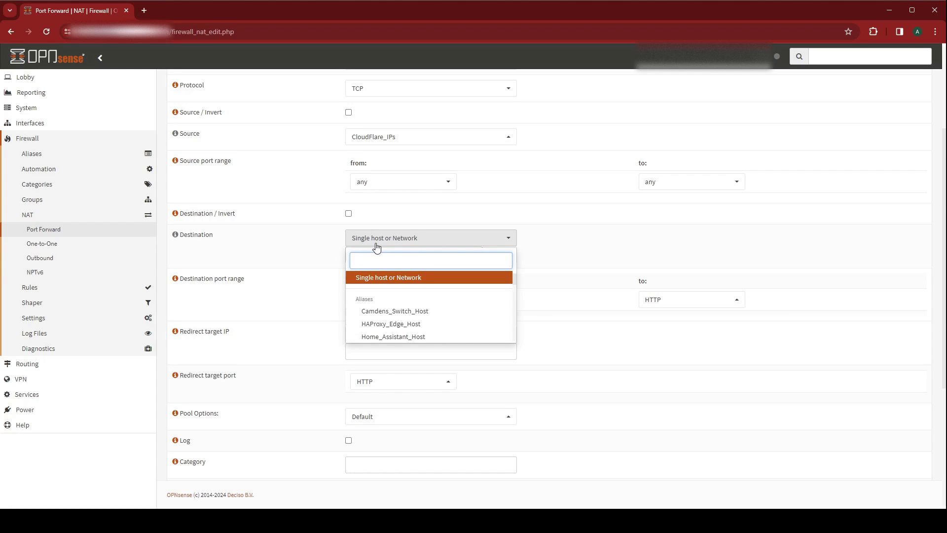
pyautogui.write('wan')
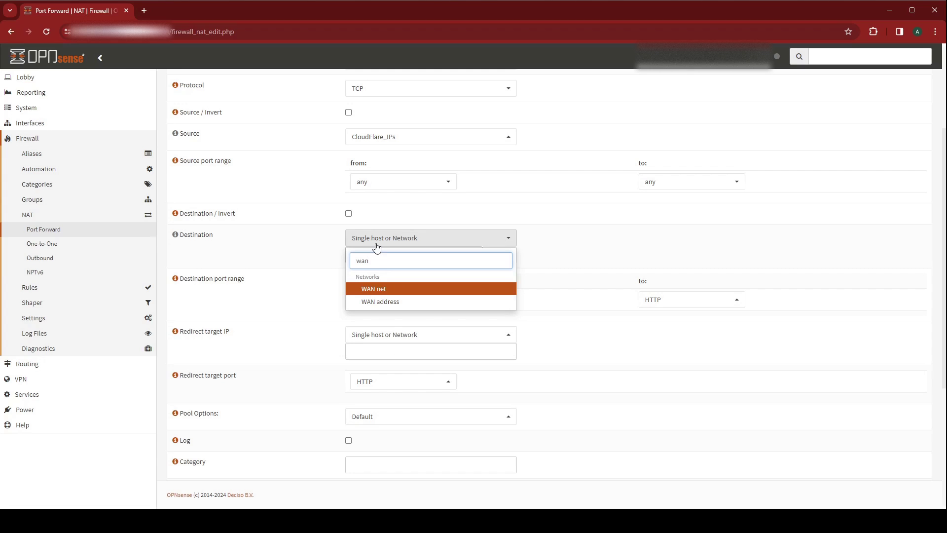
pyautogui.click(387, 301)
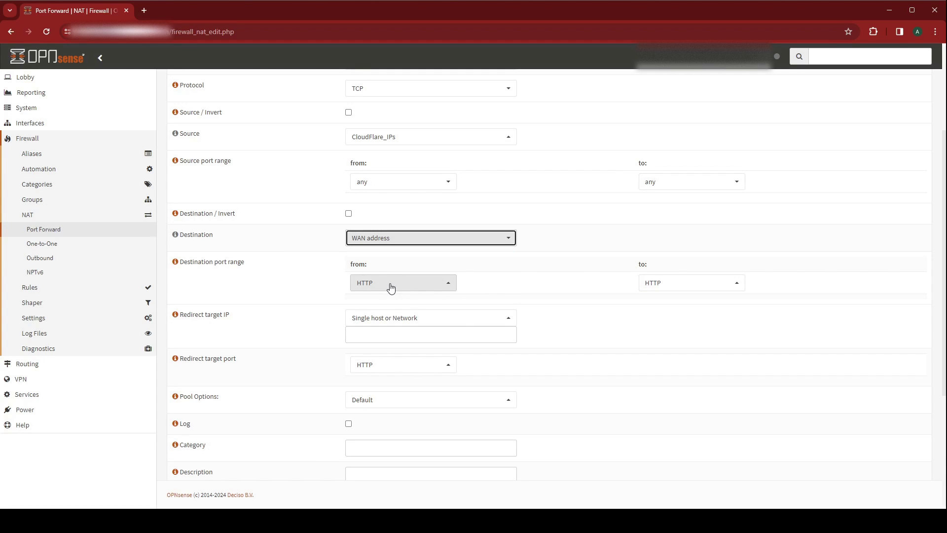
pyautogui.click(391, 288)
pyautogui.write('nginx')
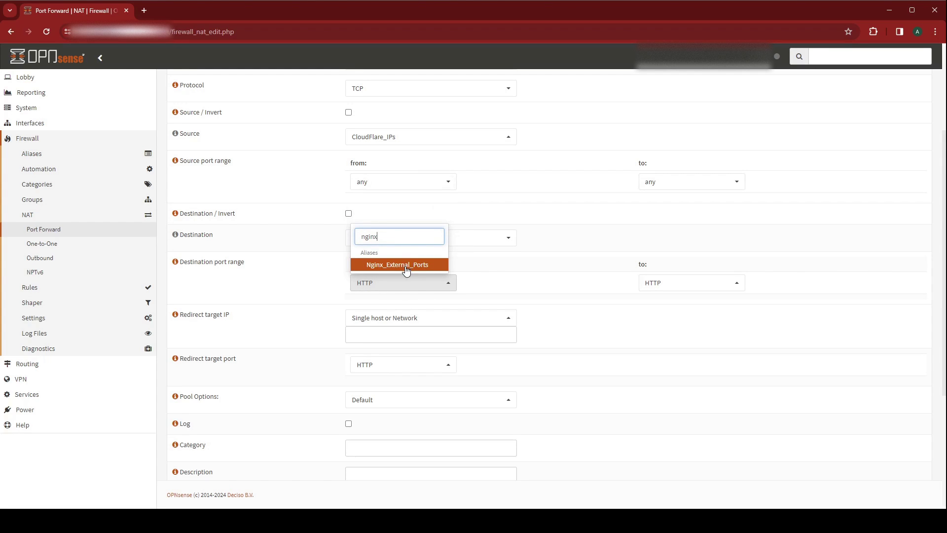
pyautogui.click(405, 266)
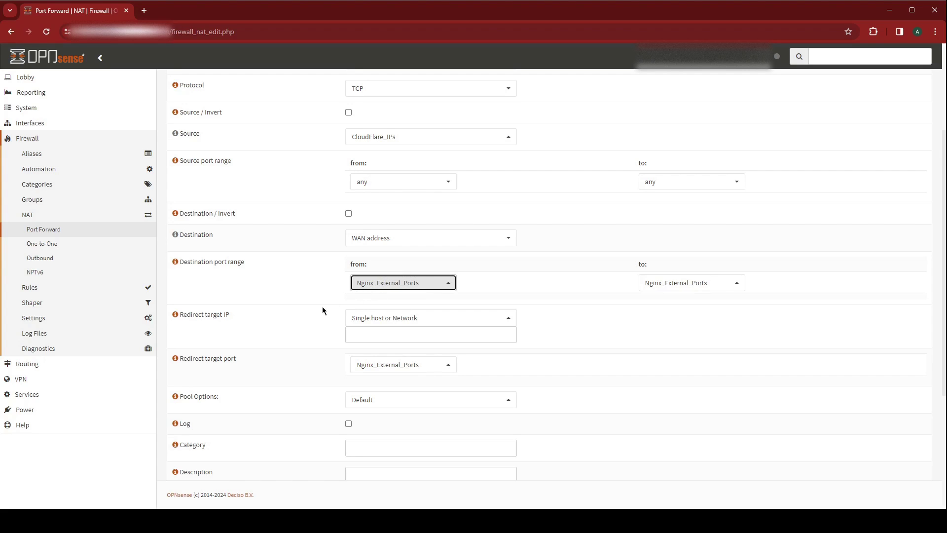
# - Redirect the rule to Nginx_External_Host and describe it 'Port Forward CloudFlare WAF'
pyautogui.scroll(-2, 322, 307)
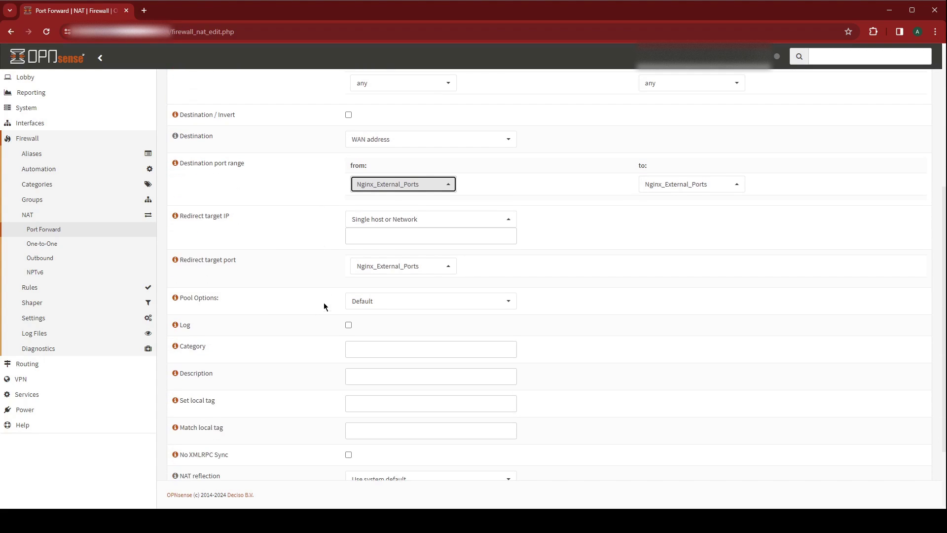
pyautogui.click(367, 220)
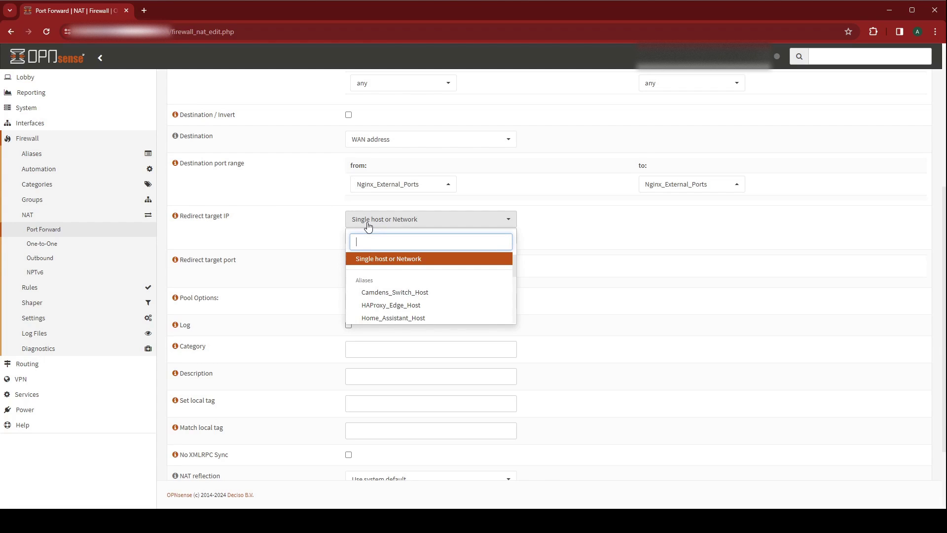
pyautogui.write('nginx')
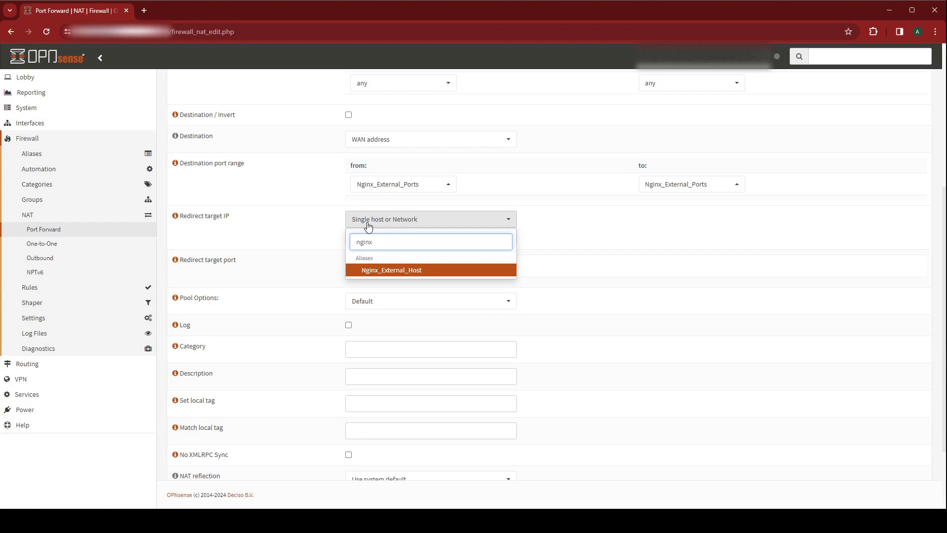
pyautogui.click(386, 272)
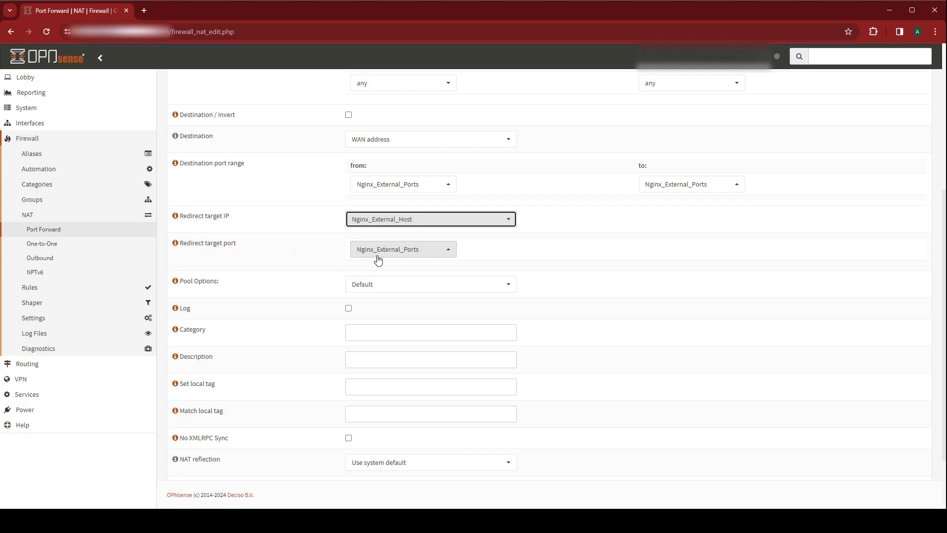
pyautogui.scroll(-2, 307, 294)
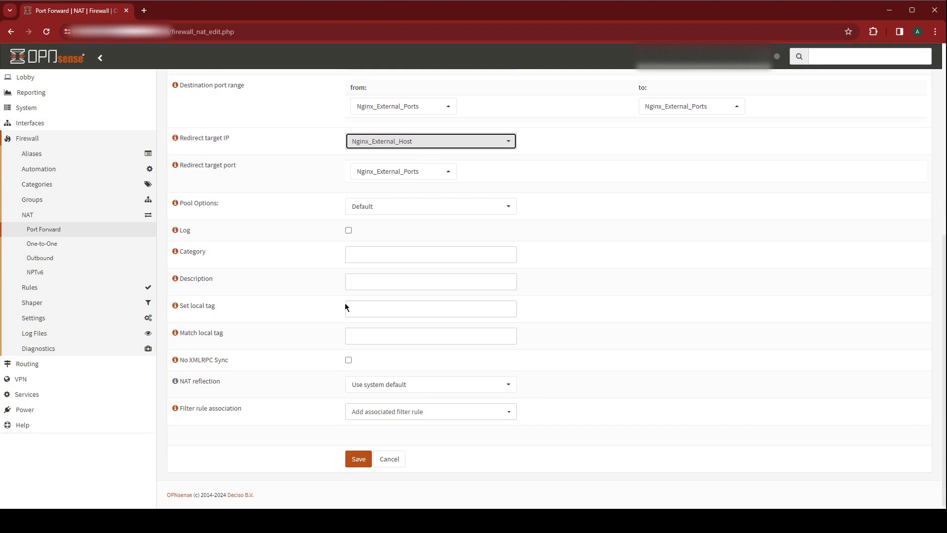
pyautogui.click(362, 286)
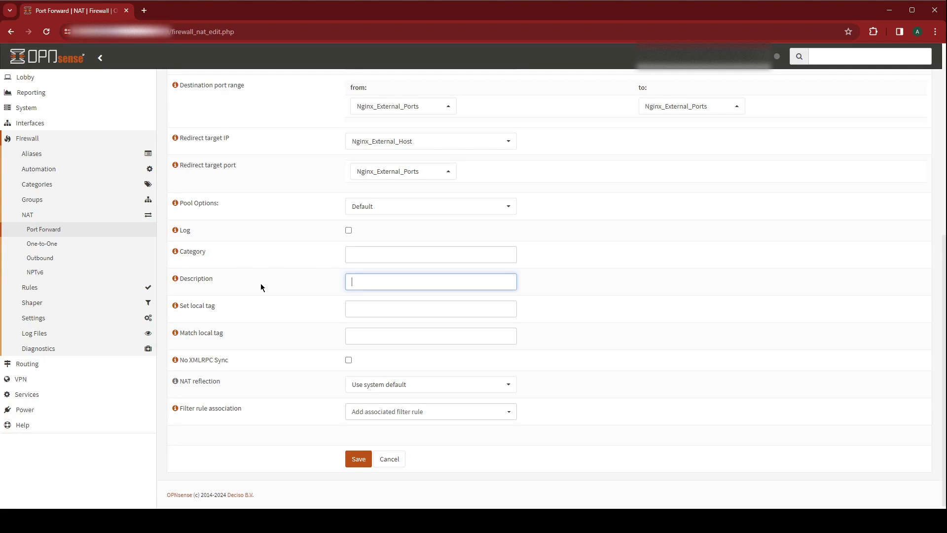
pyautogui.write('Port Forward CloudFlare WAF')
# - Save the CloudFlare_IPs to Nginx_External_Host rule and apply the NAT changes
pyautogui.click(358, 460)
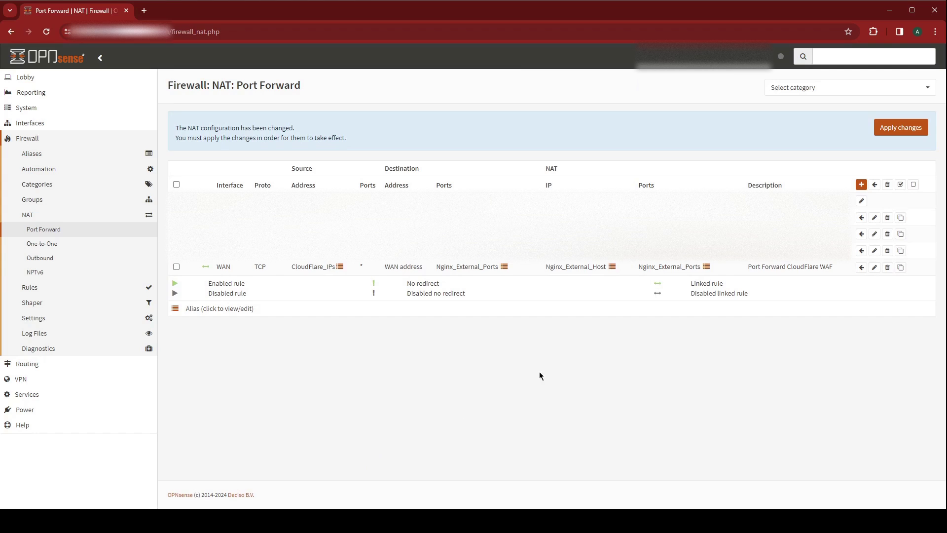
pyautogui.click(896, 135)
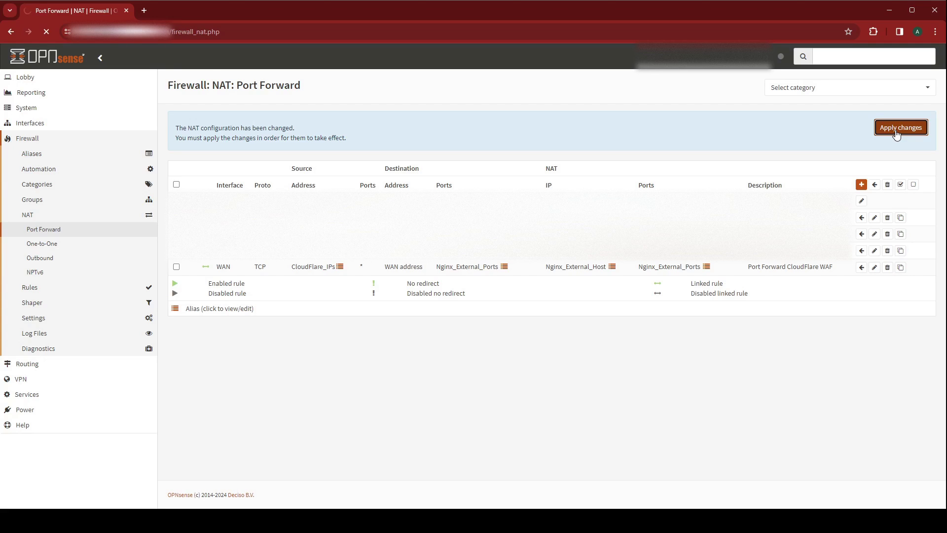